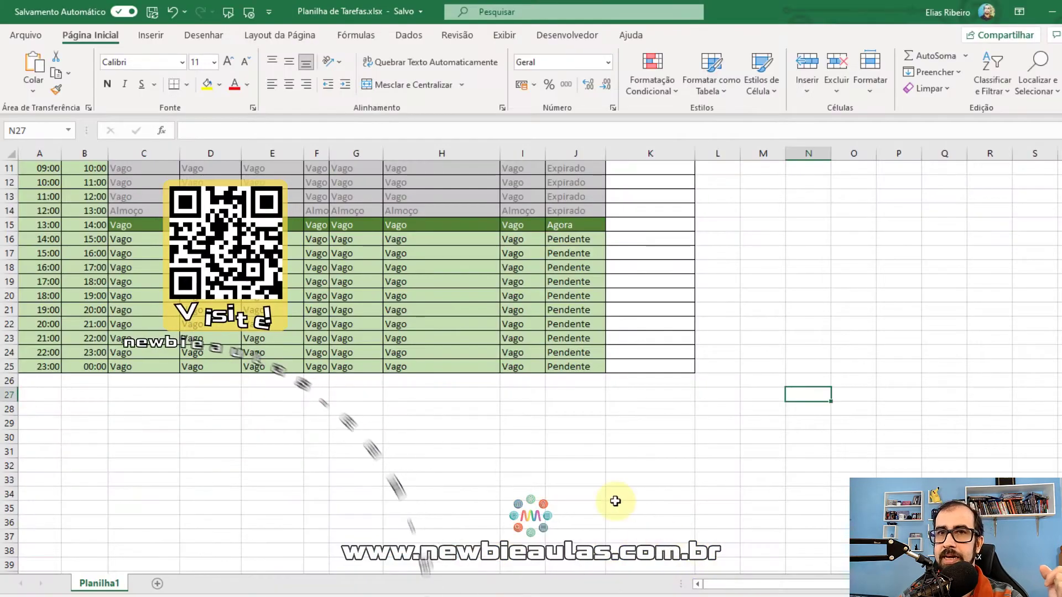
Step: Widen the Quinta-feira column F to 16,71 so its header and Dormir/Vago entries show fully
left_click(616, 501)
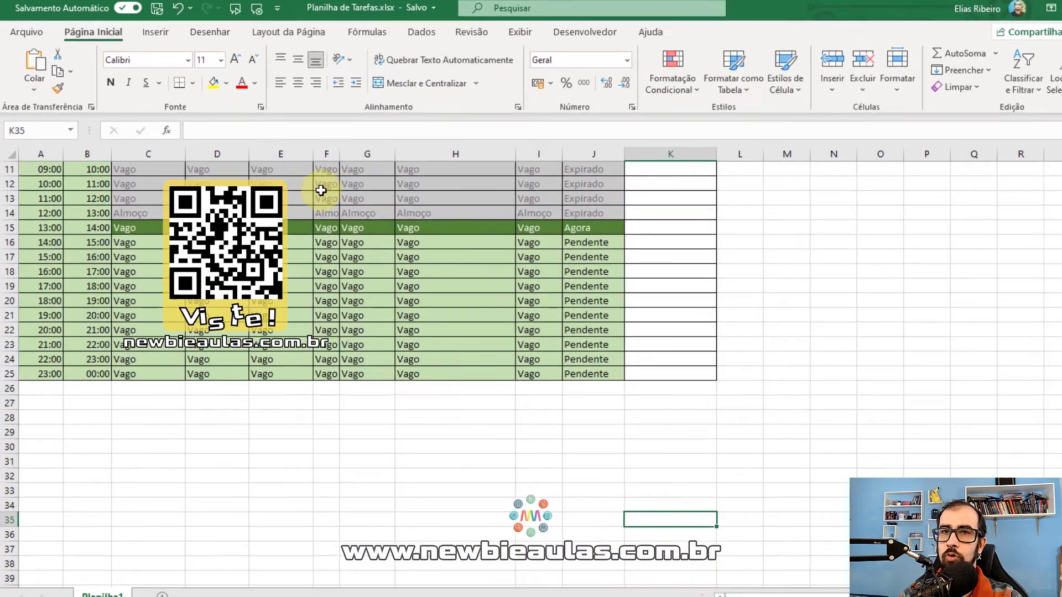
left_click(318, 184)
left_click_drag(455, 206, 454, 367)
left_click_drag(512, 184, 515, 372)
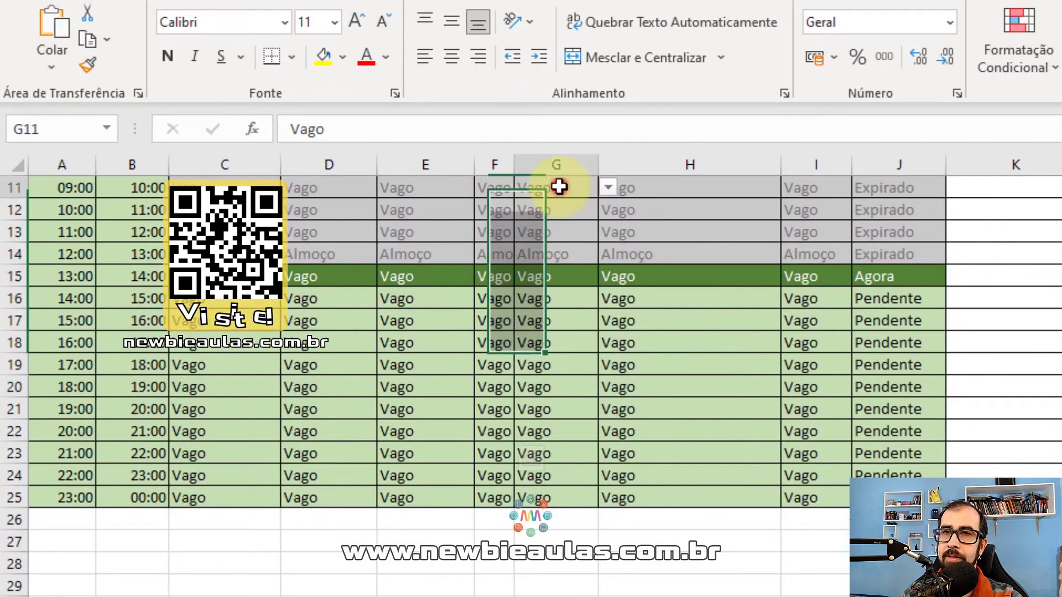
left_click(692, 176)
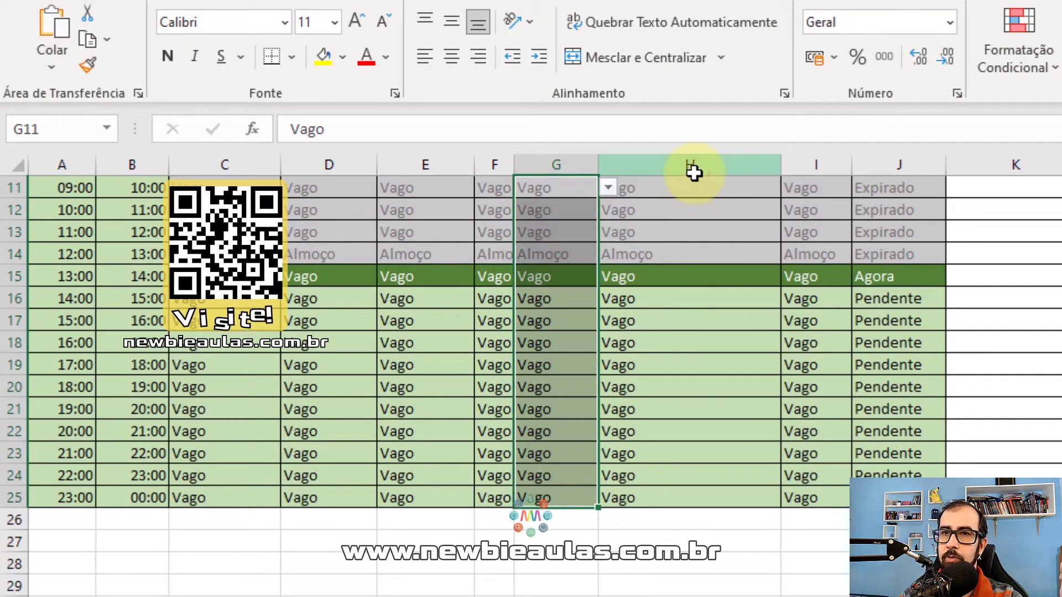
left_click(494, 165)
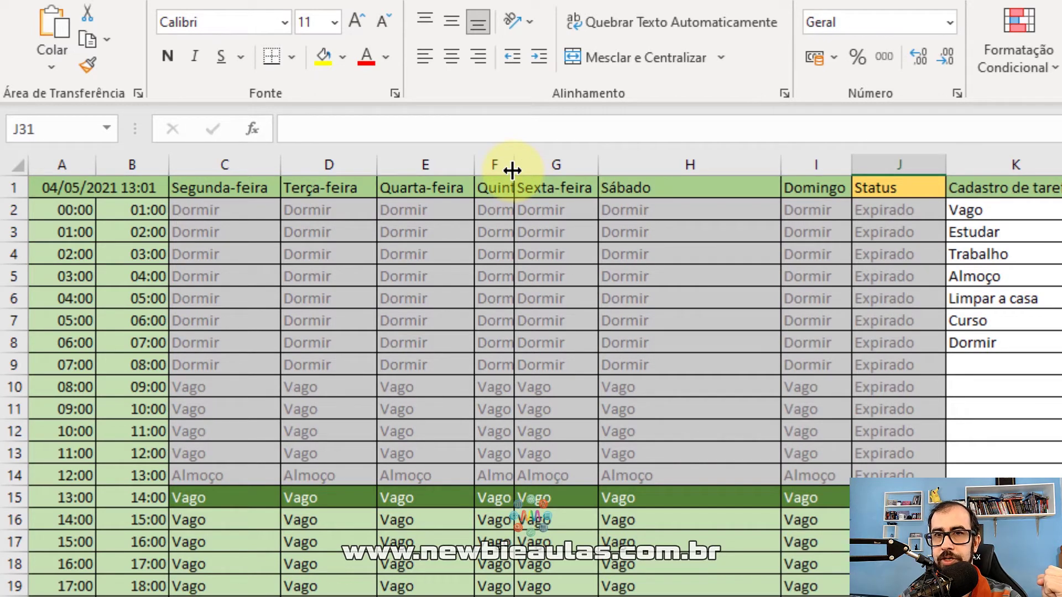
left_click_drag(512, 171, 601, 171)
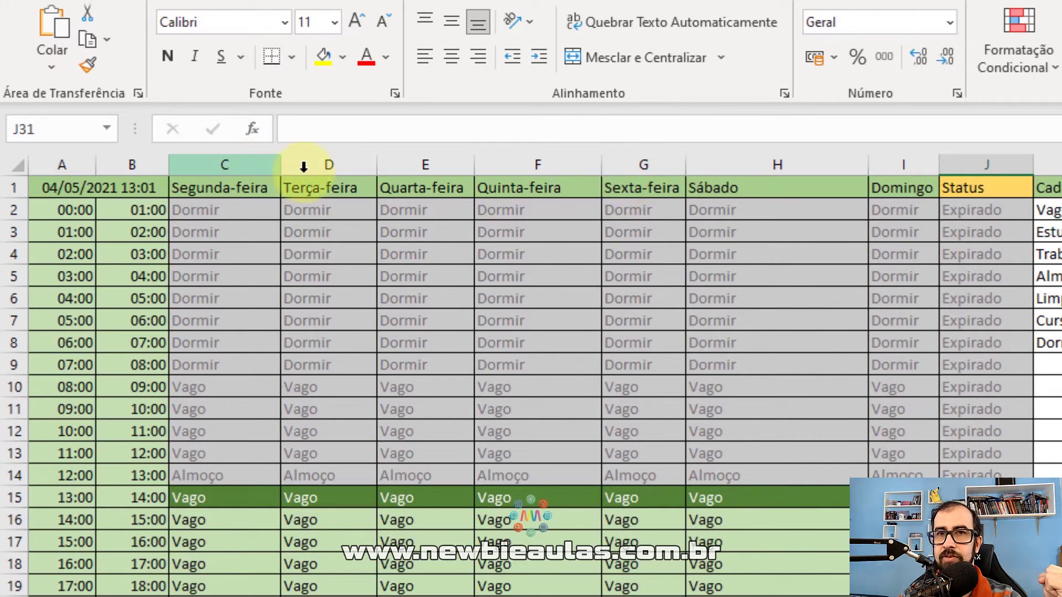
Step: Change the Segunda-feira column C width from 13,71 to 11,71 in Largura da Coluna
left_click(234, 160)
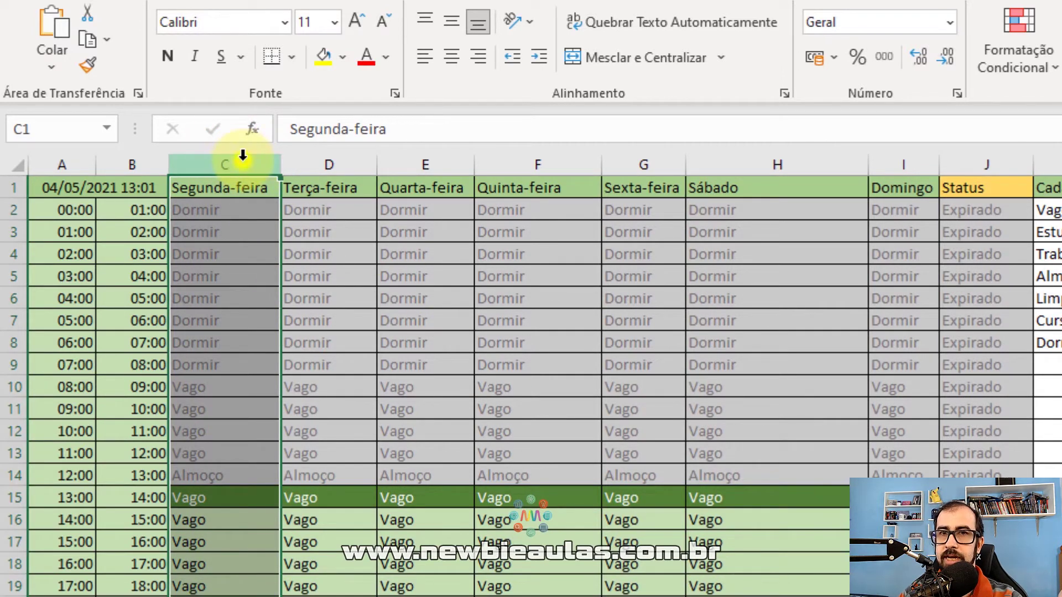
right_click(242, 157)
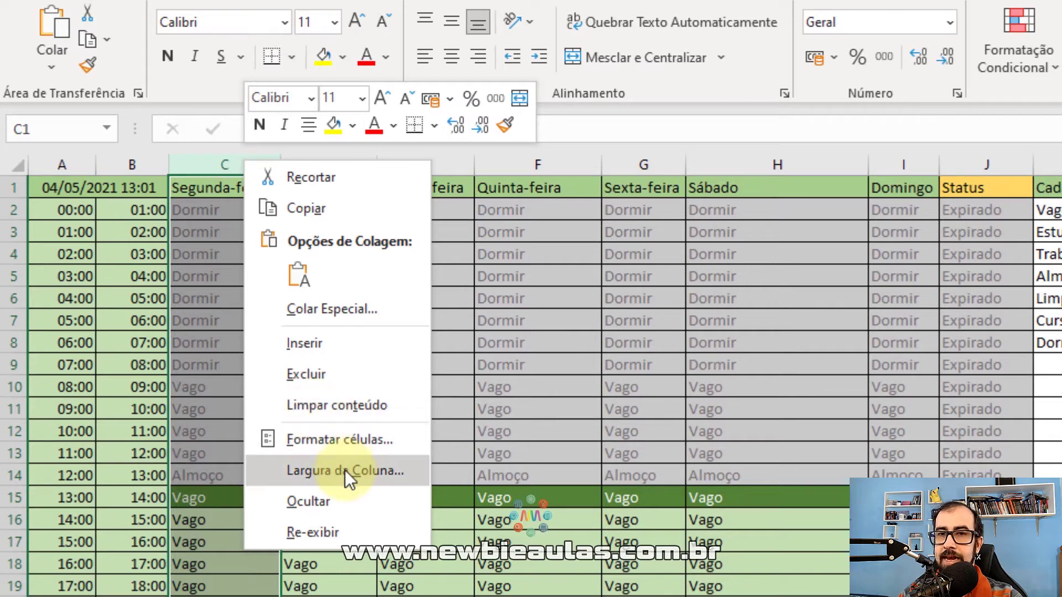
left_click(392, 463)
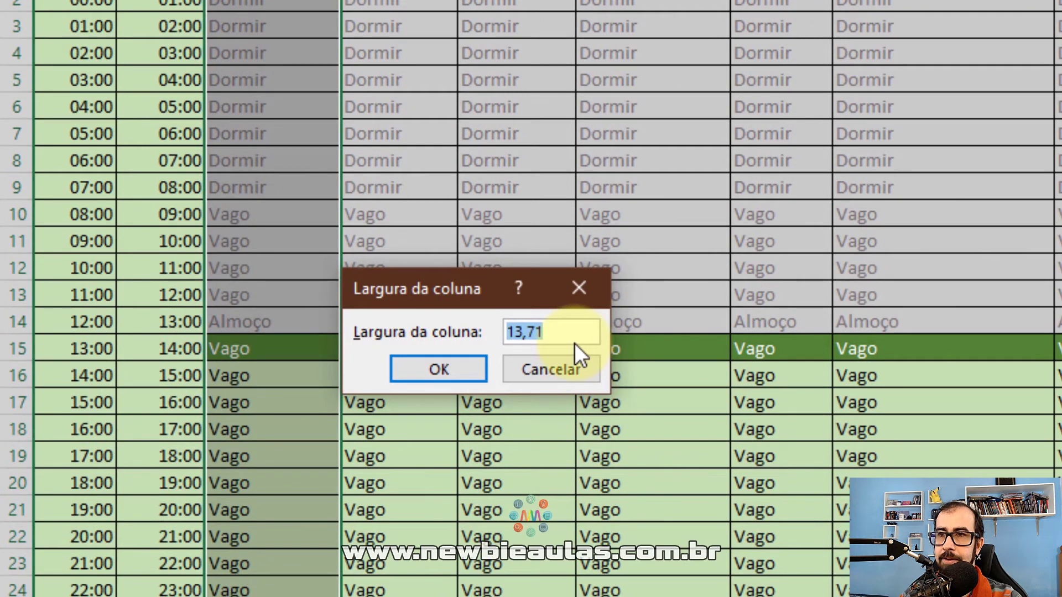
left_click(572, 333)
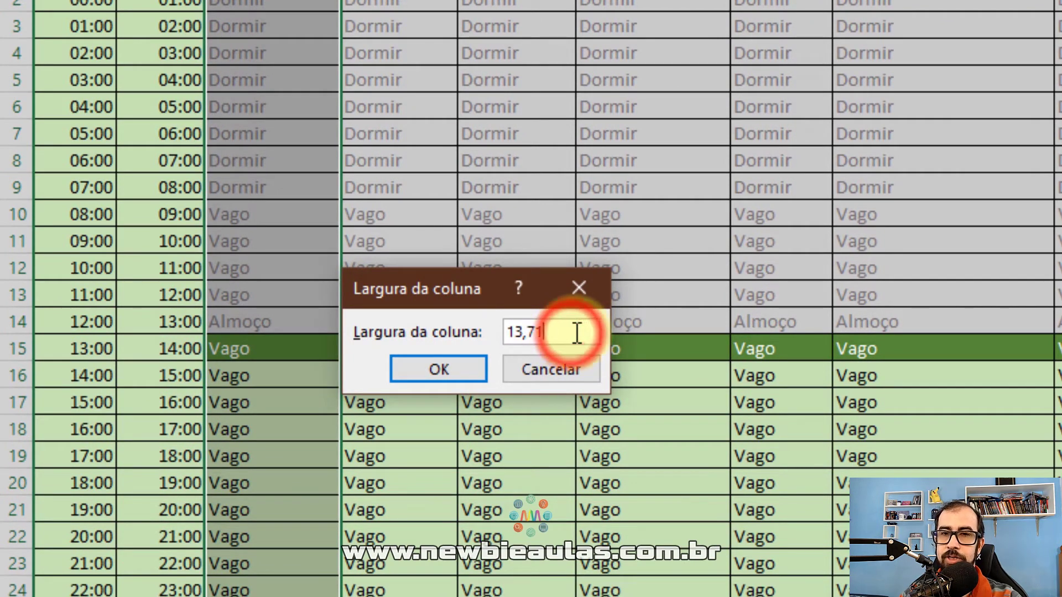
left_click_drag(514, 332, 523, 332)
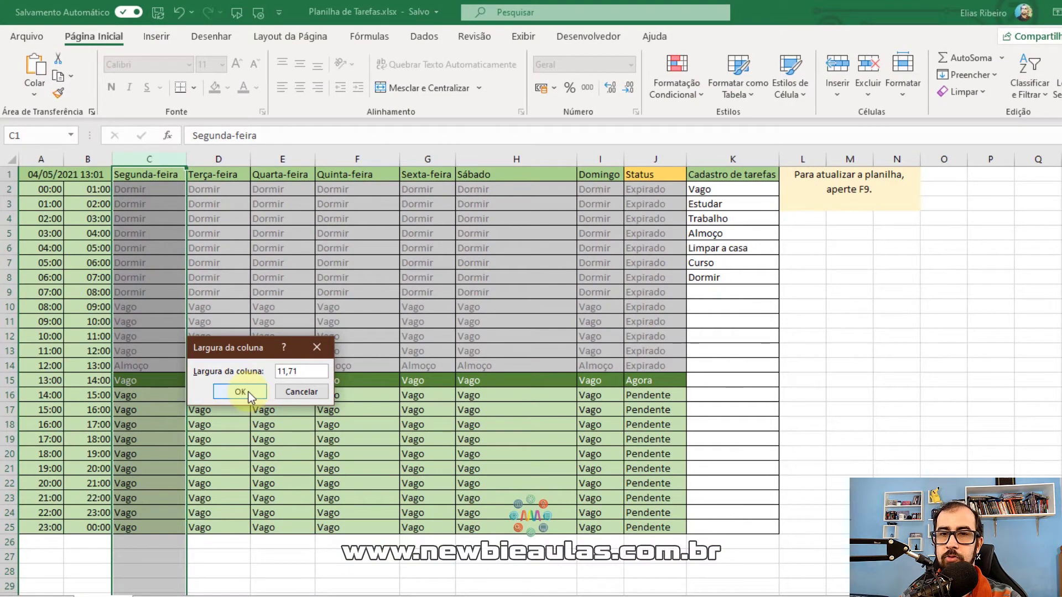
left_click(239, 392)
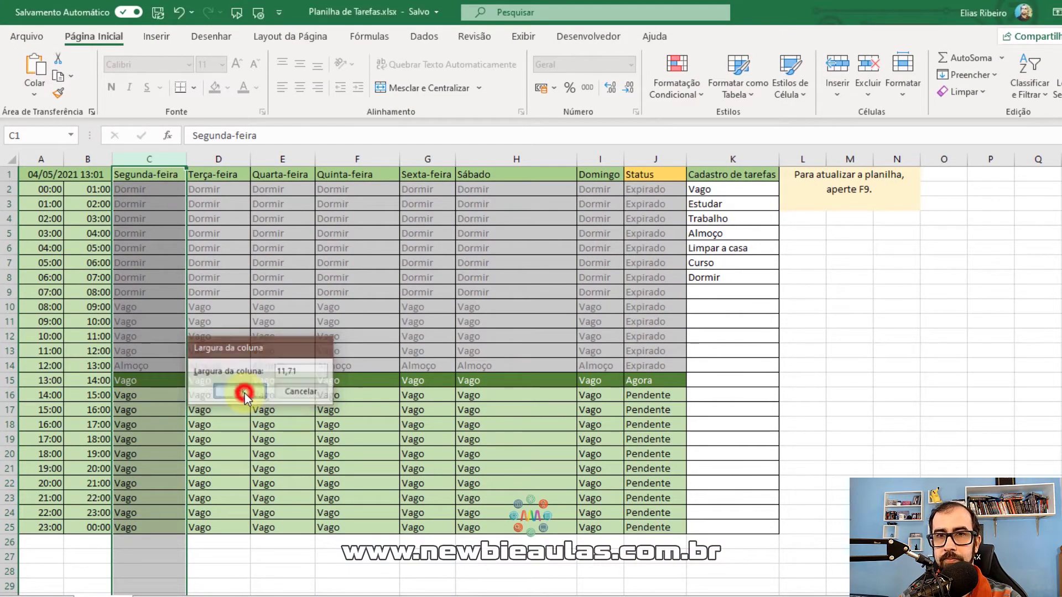
Step: Restore the Segunda-feira column C width from 11,71 to 13,71
right_click(155, 172)
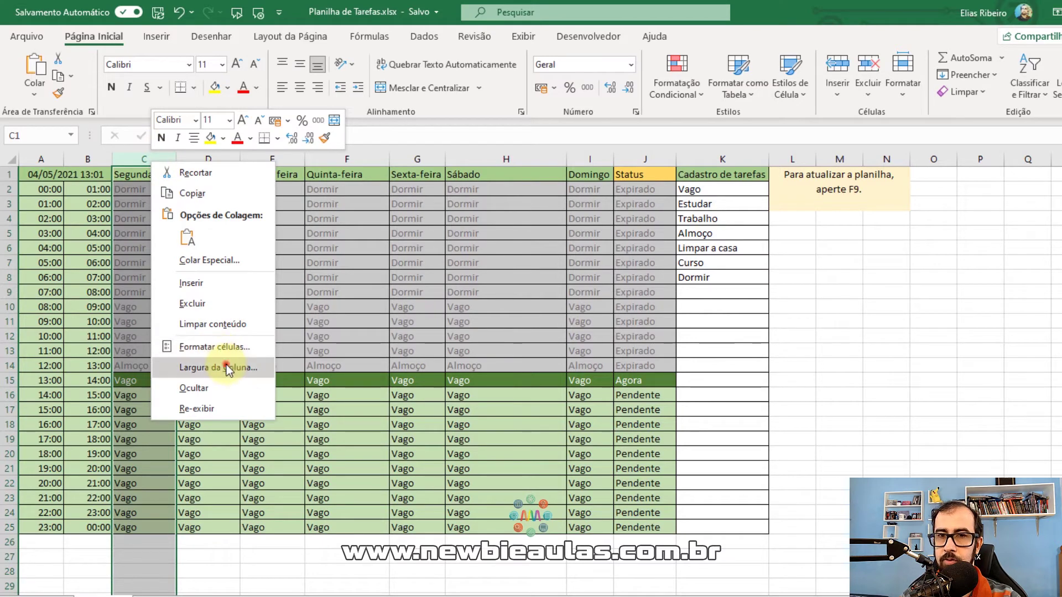
left_click(224, 364)
left_click(250, 379)
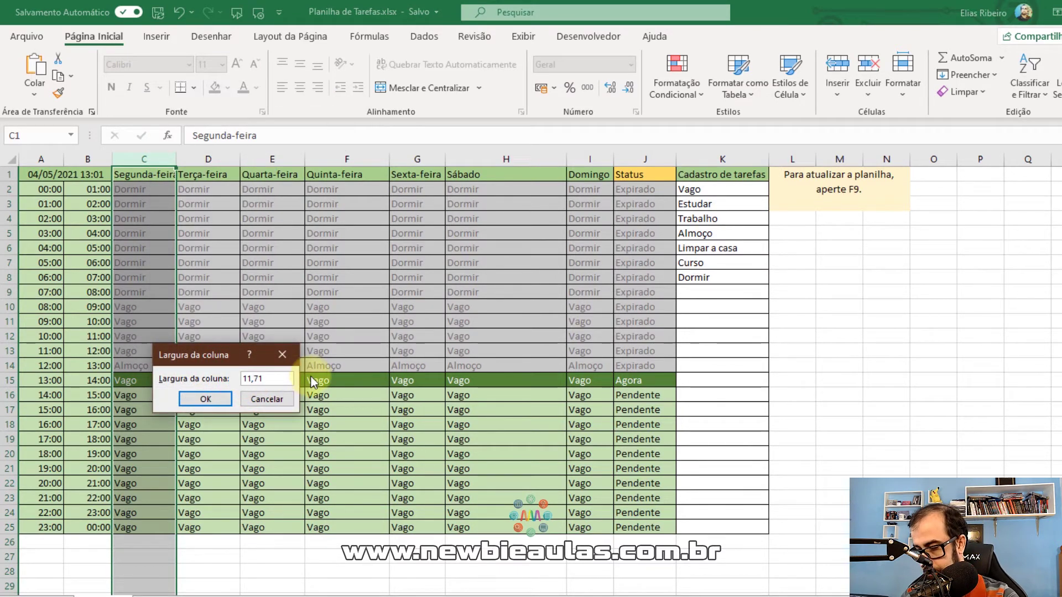
key("BackSpace")
type("3")
left_click(230, 400)
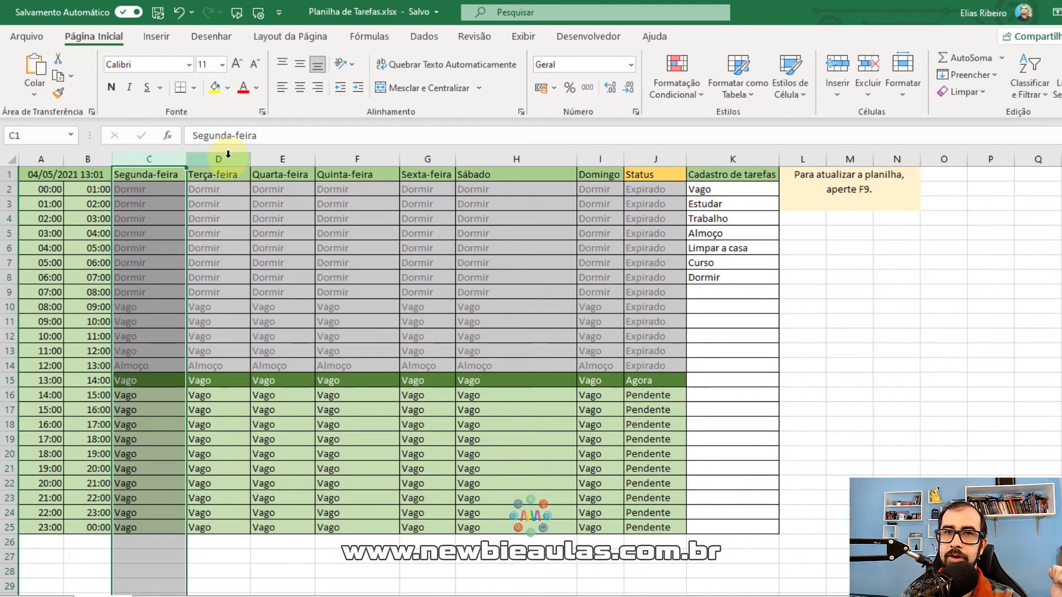
Step: Give columns D through J, Terça-feira to Status, a uniform width of 13,71
mouse_move(228, 155)
left_mouse_down()
mouse_move(687, 180)
mouse_move(653, 161)
left_mouse_up()
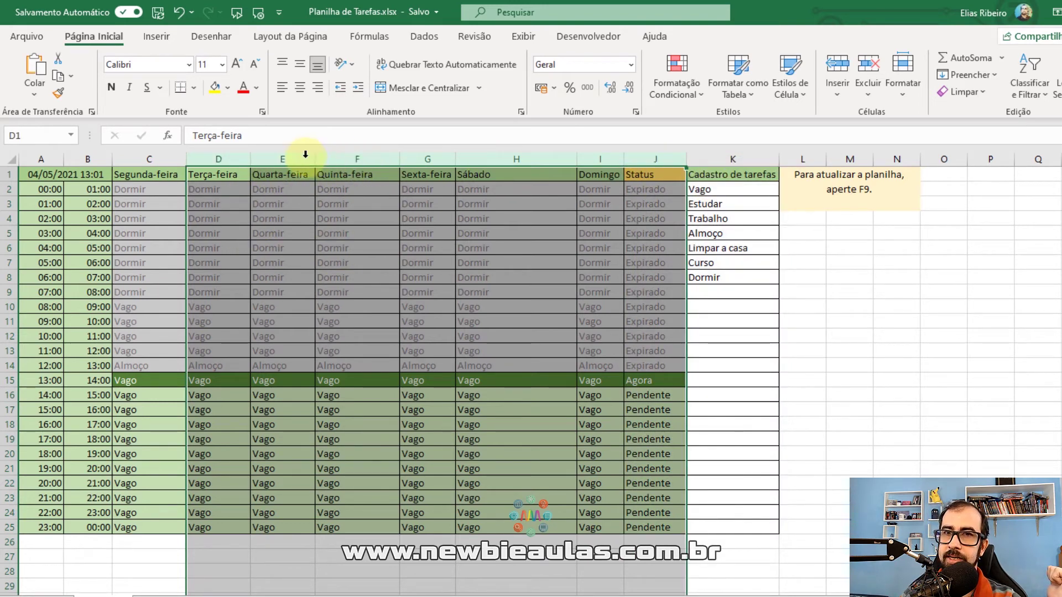
right_click(360, 155)
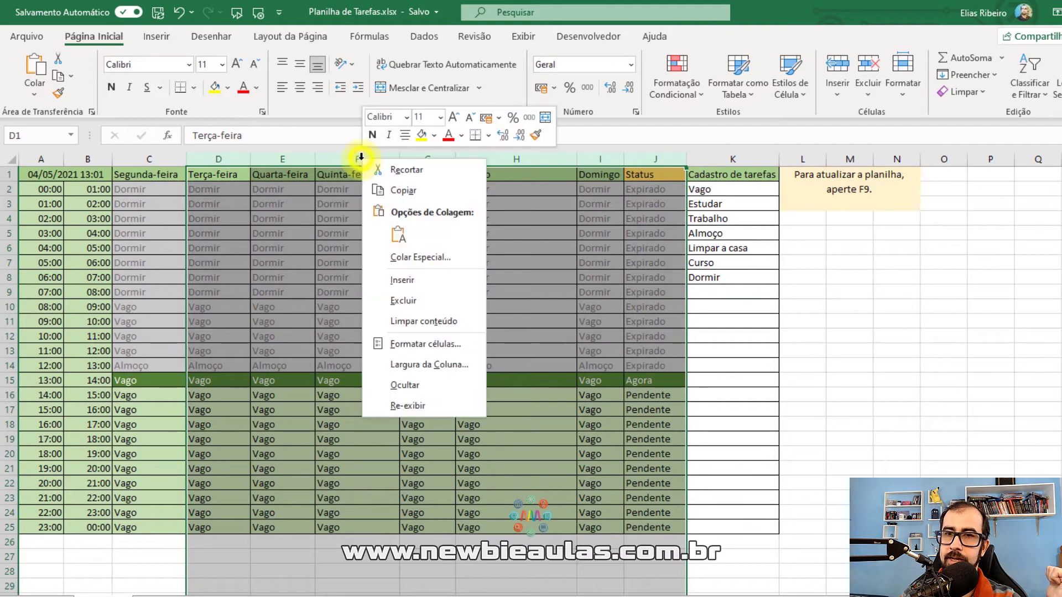
left_click(435, 370)
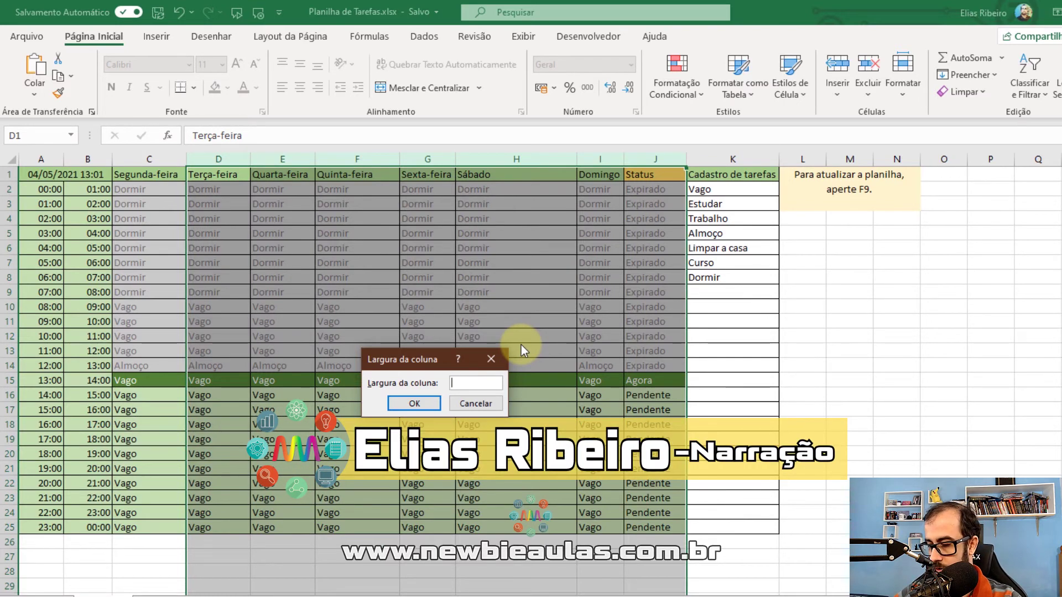
type("13,71")
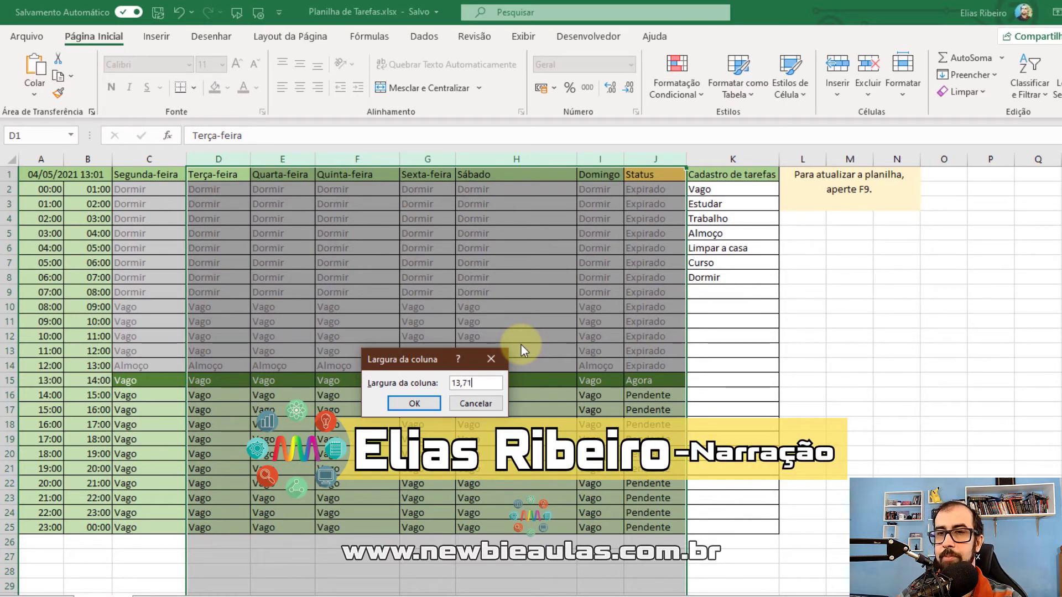
left_click(423, 404)
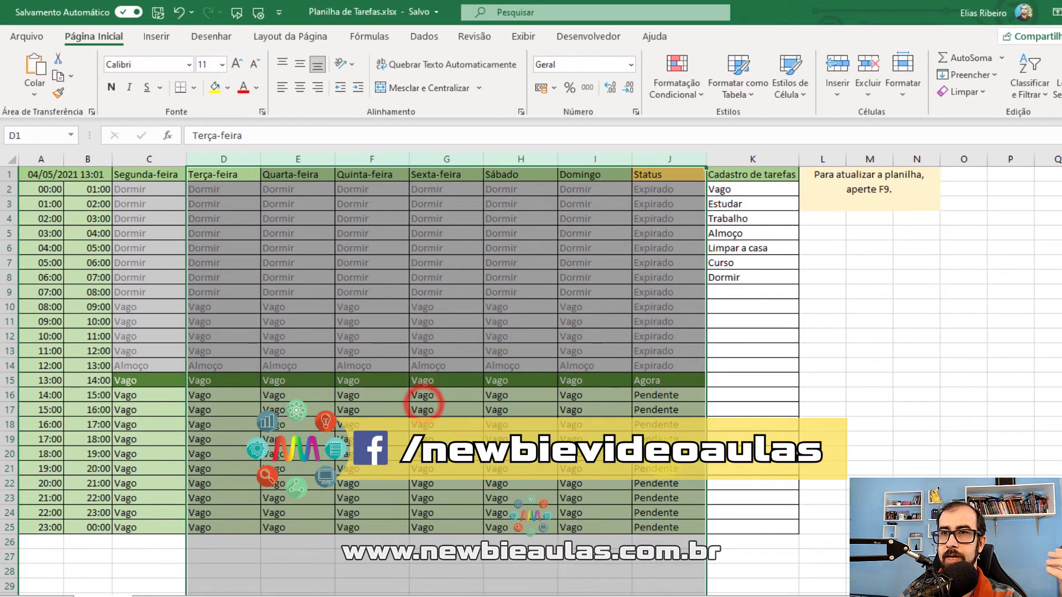
left_click(959, 363)
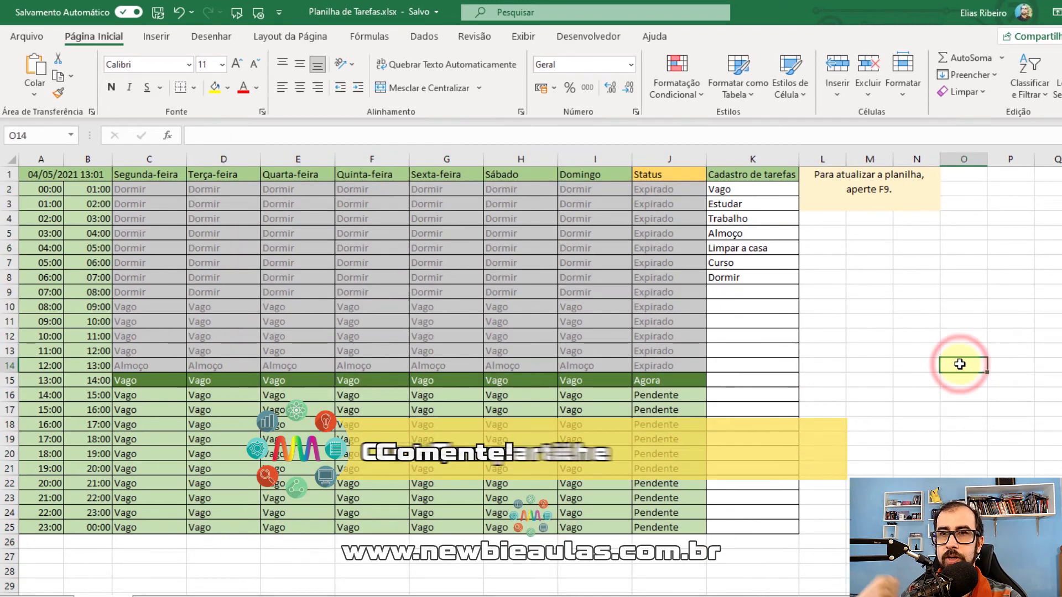